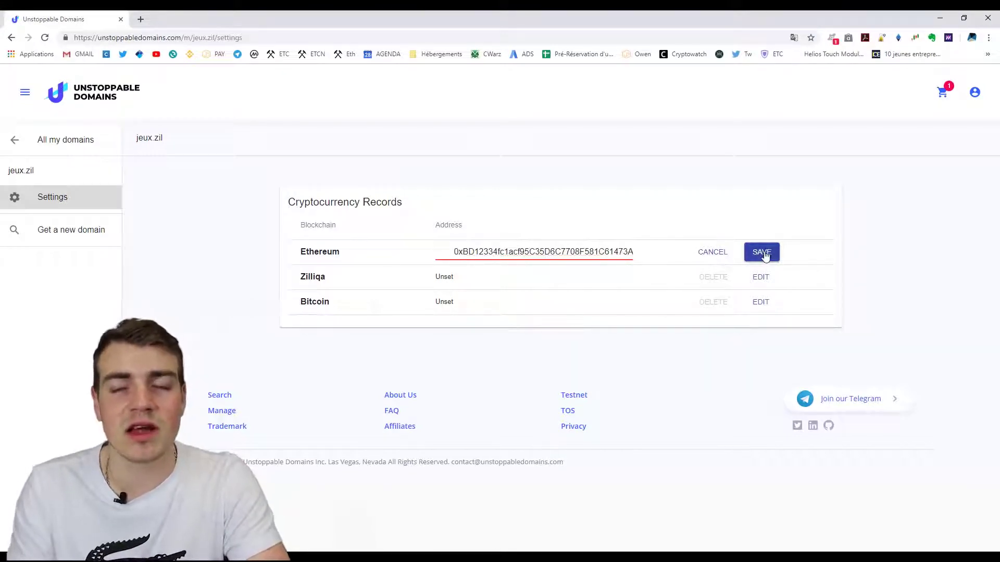
Save the entered wallet address in the Ethereum record of jeux.zil and check the stored address
drag(452, 254, 392, 252)
click(508, 257)
click(761, 252)
drag(577, 252, 388, 253)
click(388, 252)
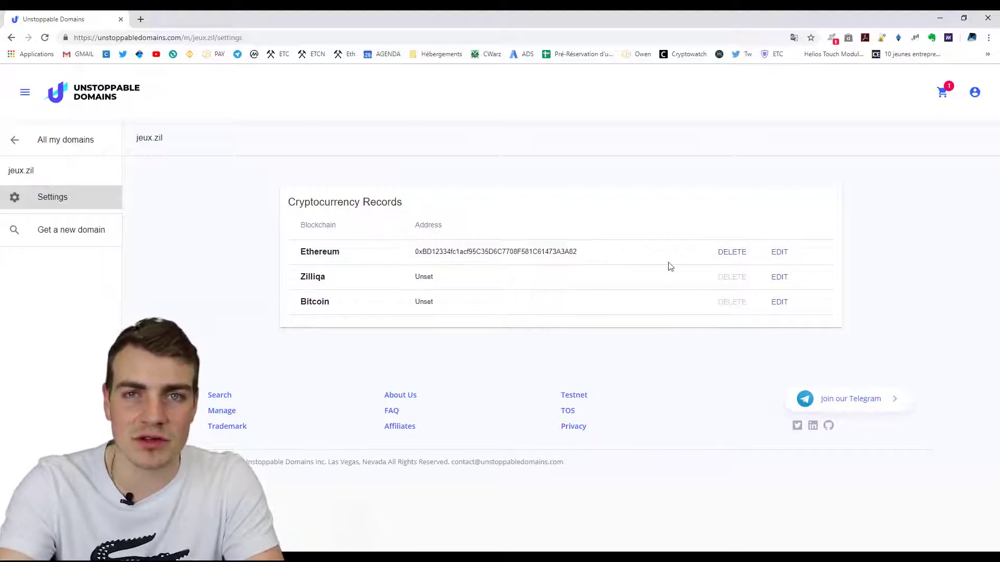
Search for the domain name testsite from the home page, add testsite.zil to the cart and open the cart
click(80, 96)
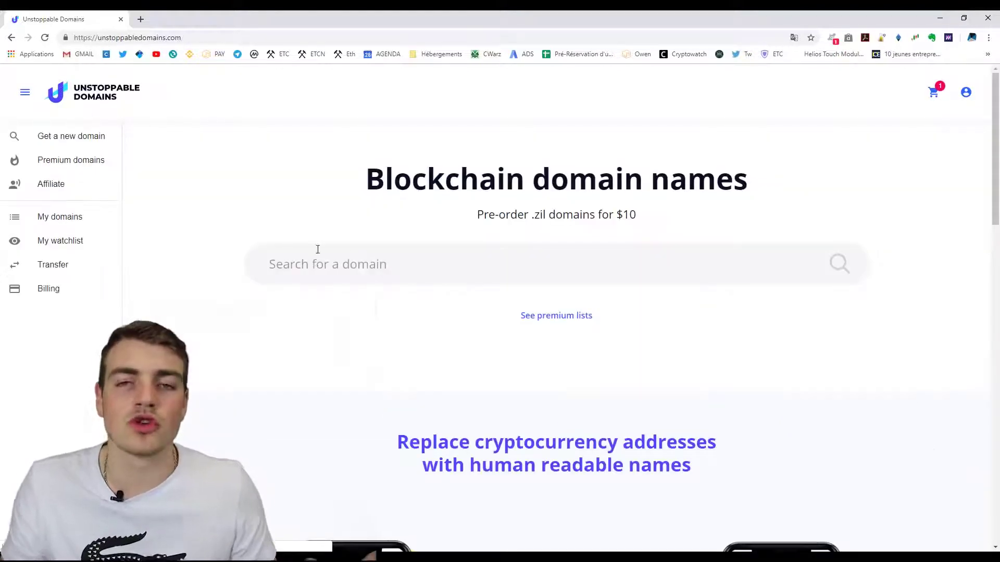
click(316, 269)
text(jeux)
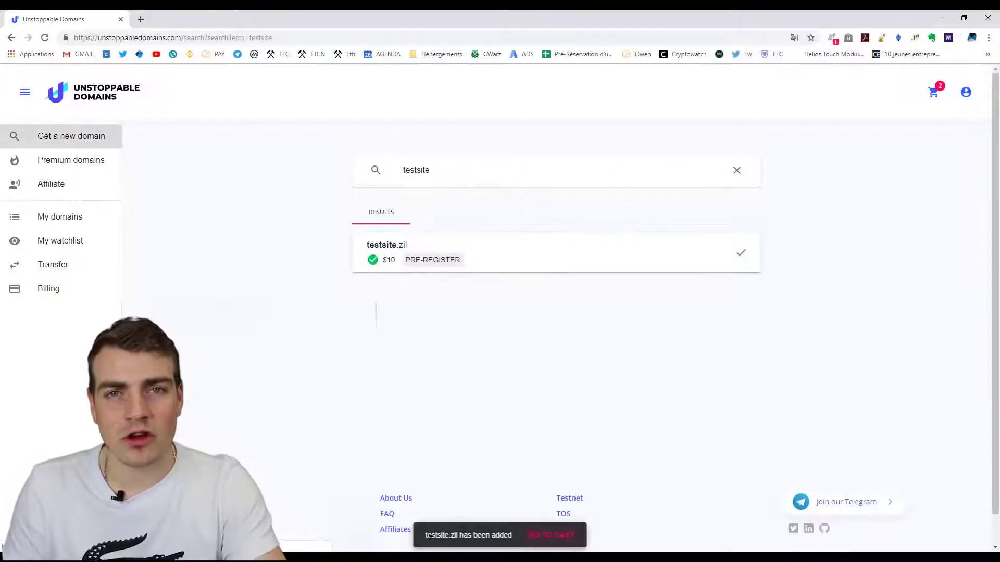
click(556, 536)
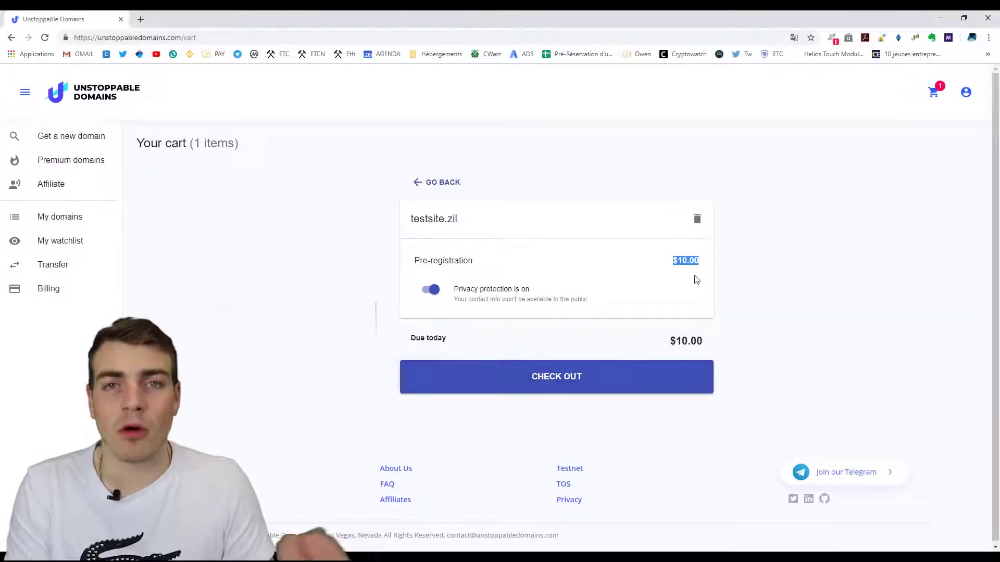
Check out the testsite.zil pre-registration and place the order with Ethereum as the payment currency
click(566, 390)
click(553, 315)
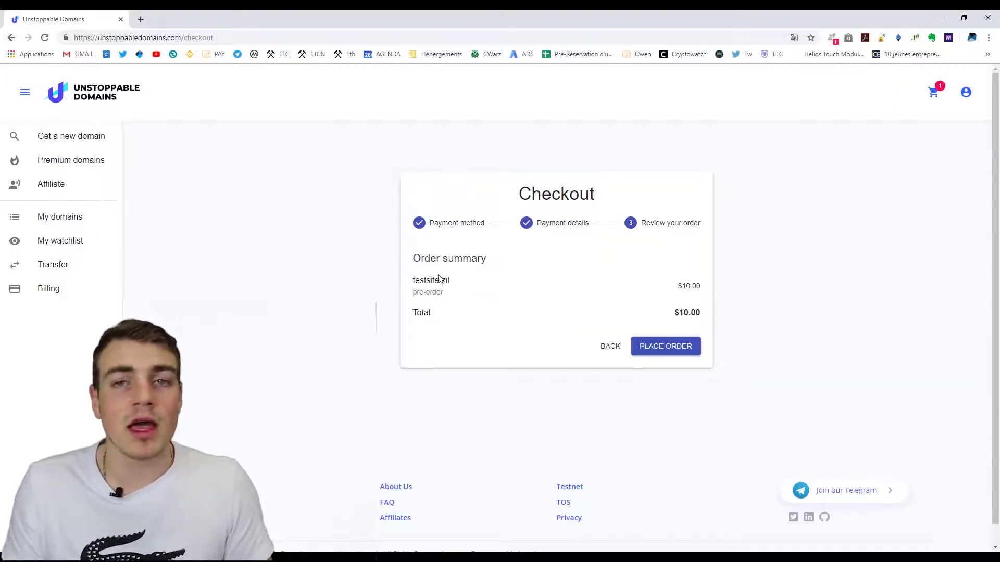
click(671, 349)
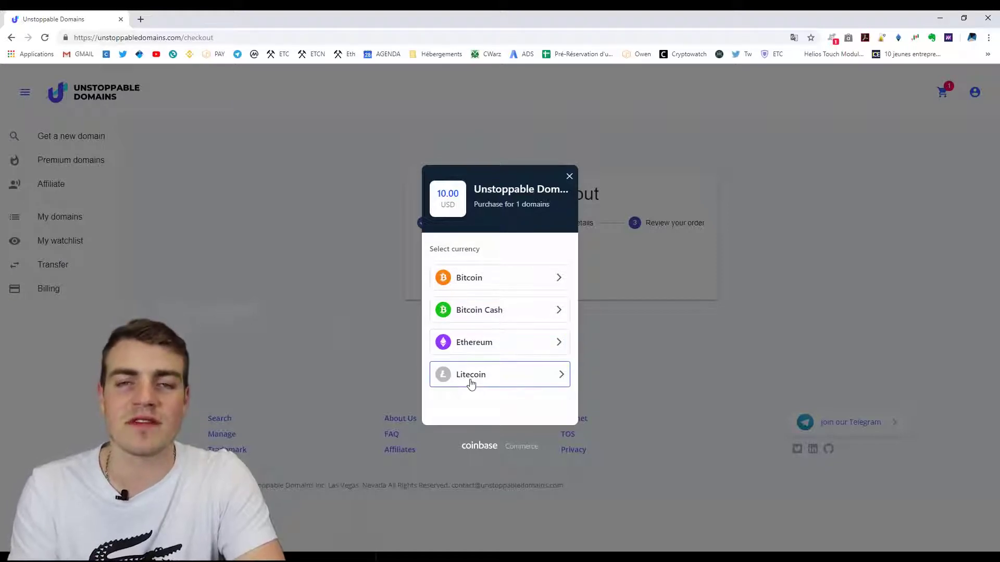
click(479, 348)
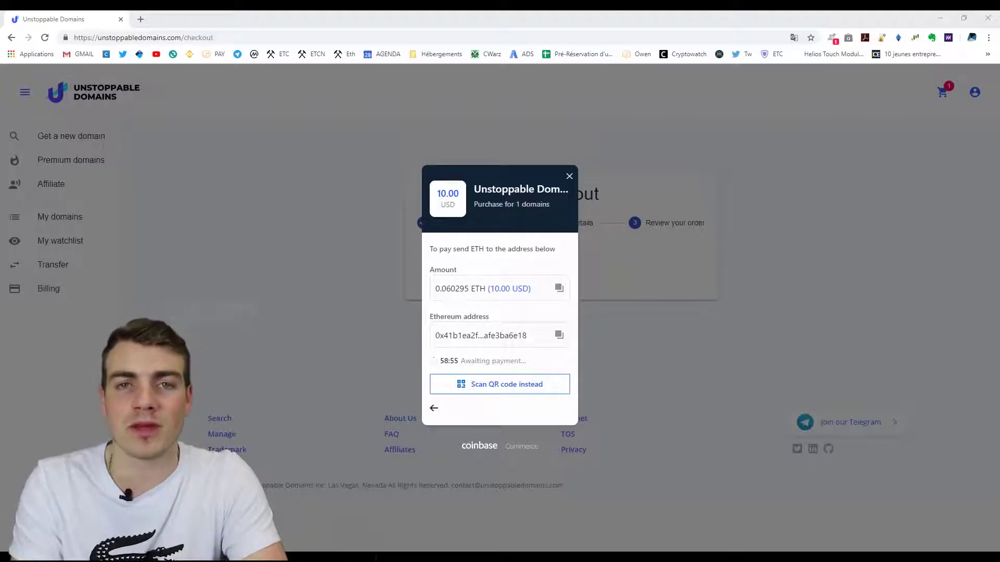
Copy the Ethereum address for the 0.060295 ETH payment and check the remaining payment time
drag(446, 289, 469, 289)
click(559, 336)
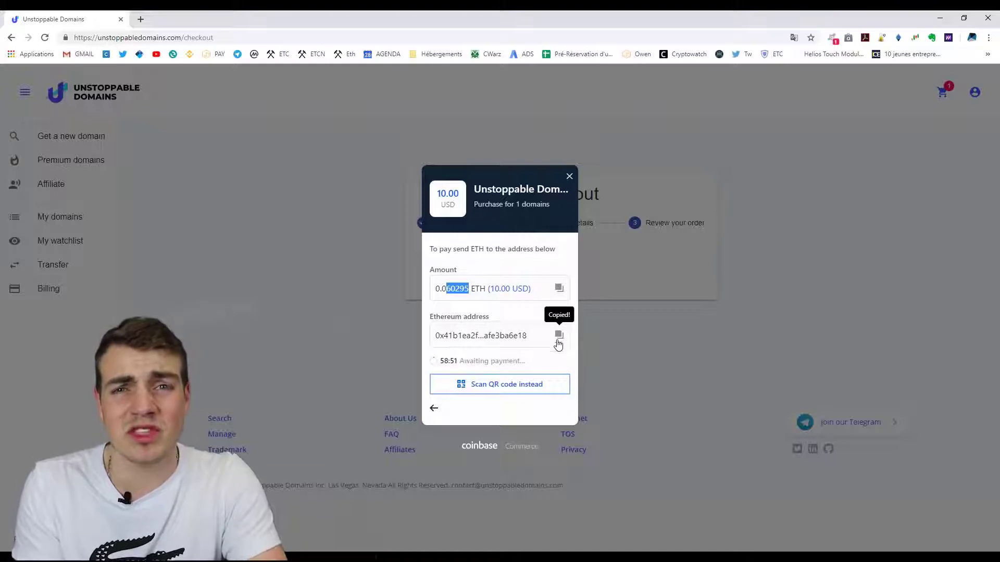
key(alt+Tab)
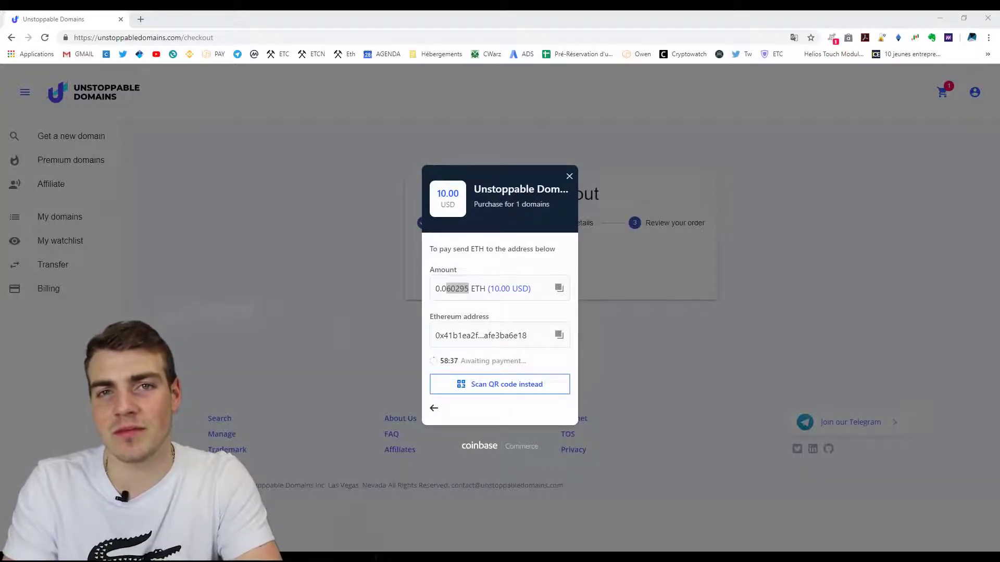
double_click(442, 361)
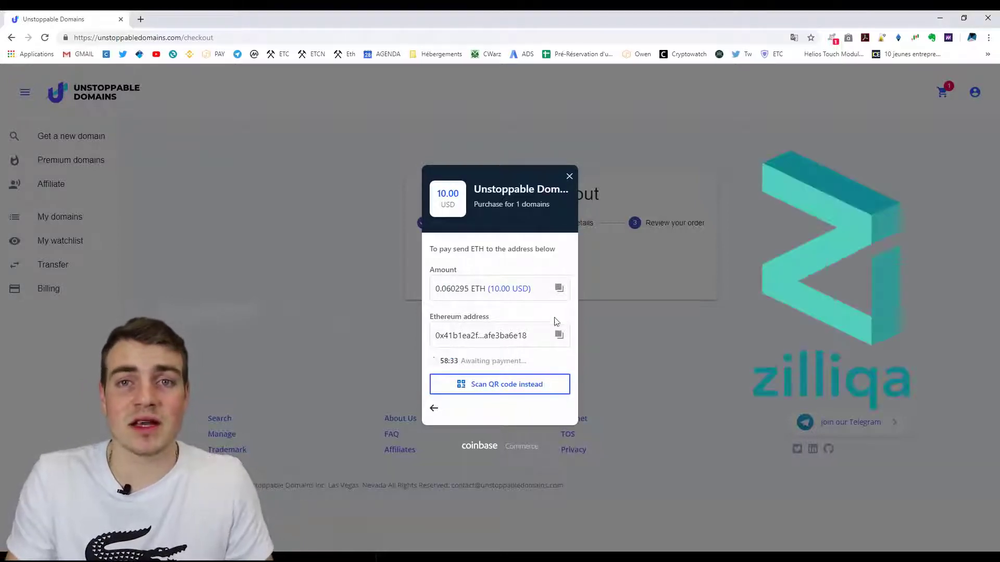
Display and close the QR code of the Ethereum payment, and open the details of the sent payment
click(532, 386)
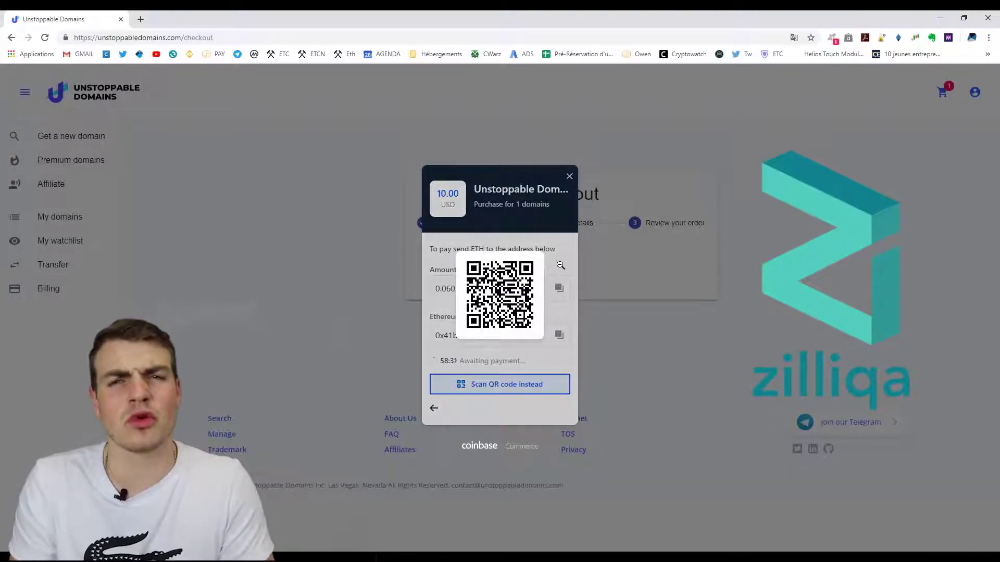
click(558, 264)
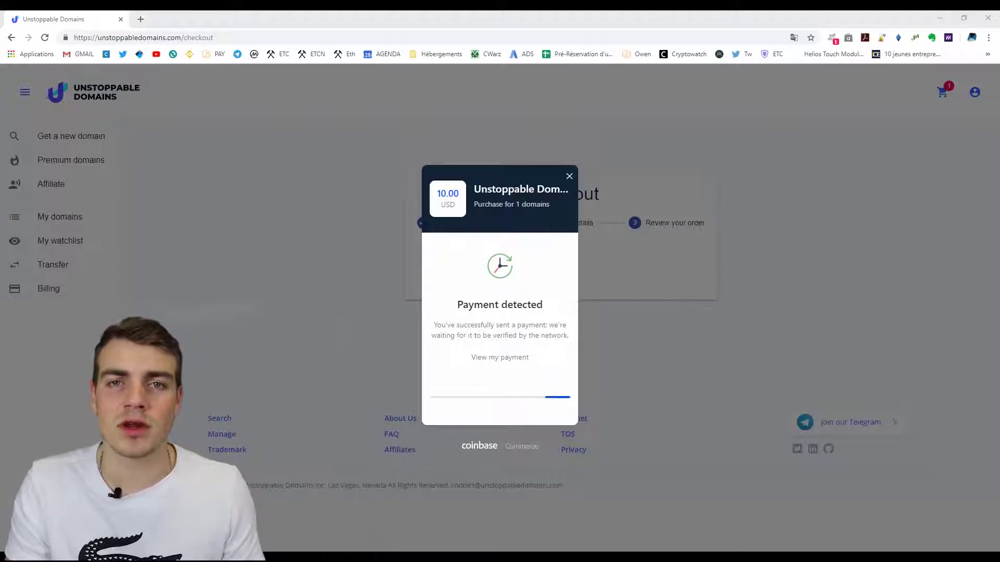
click(503, 358)
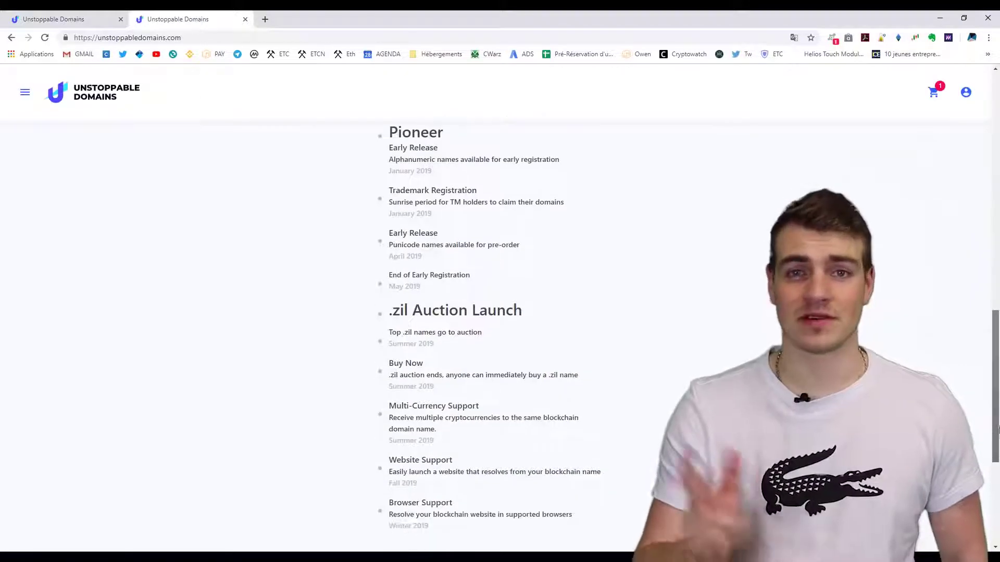
Examine the Release Schedule on the home page, from the Pioneer registration phases through the .zil Auction Launch to Browser Support
drag(997, 430, 997, 414)
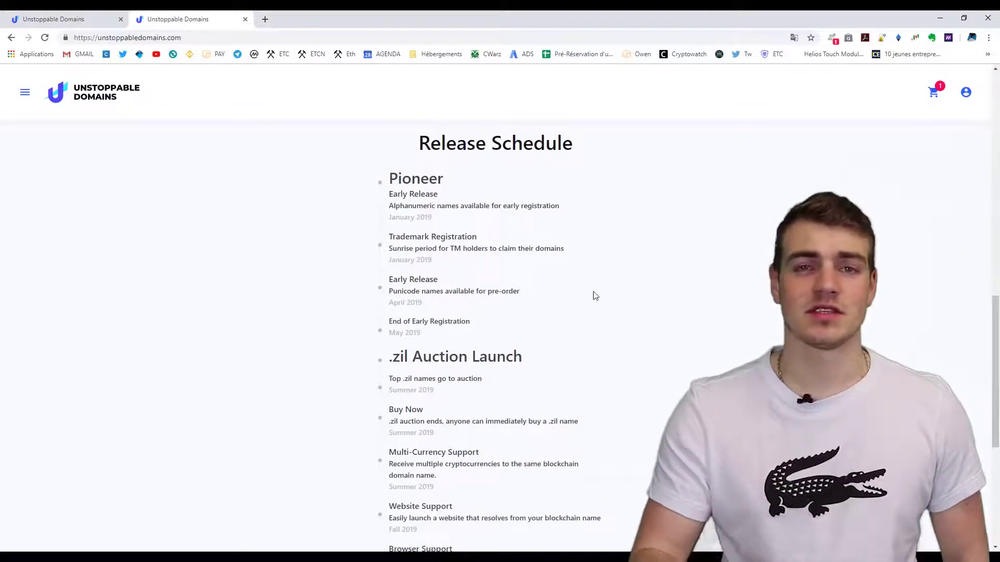
drag(389, 206, 560, 206)
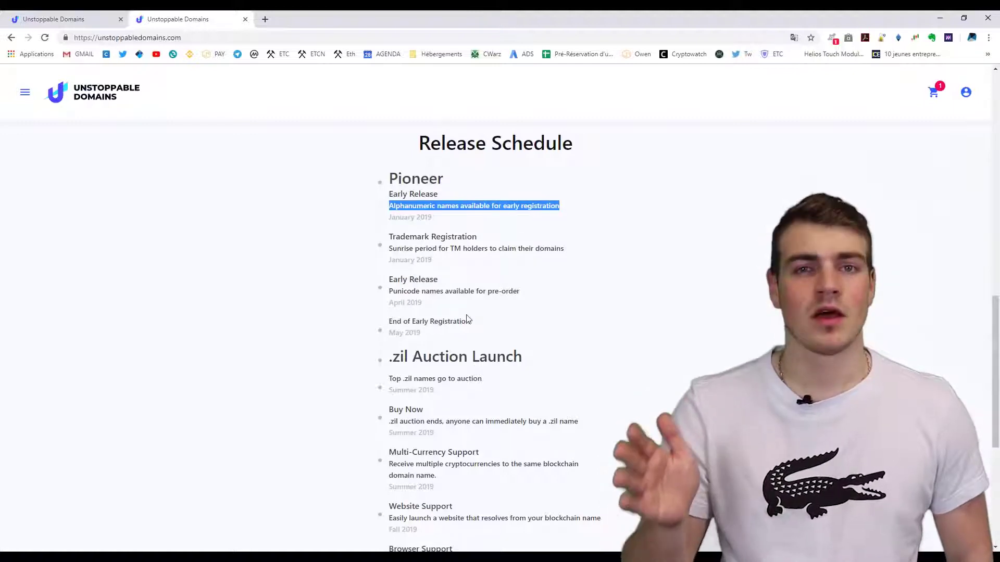
drag(391, 322, 479, 324)
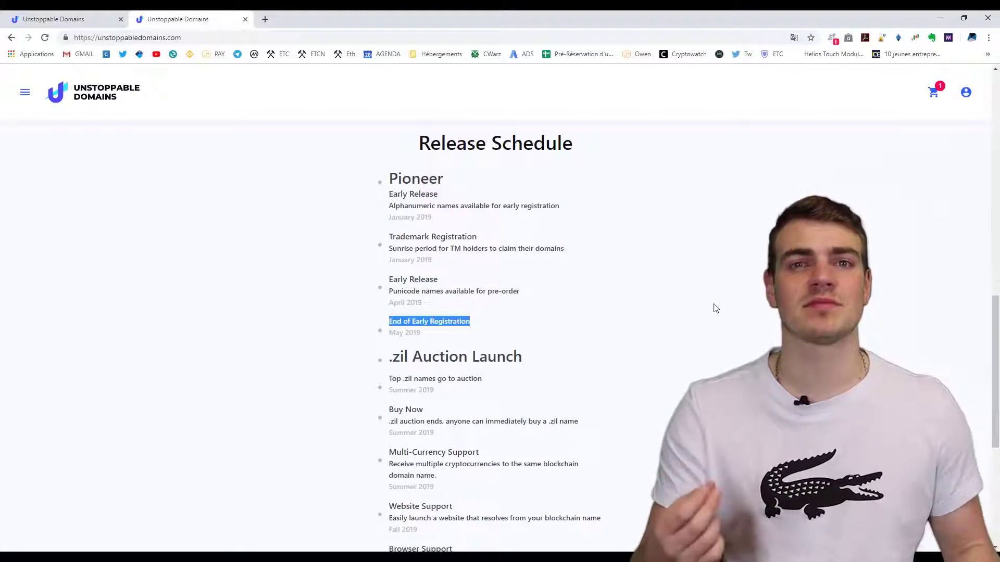
drag(389, 380, 483, 380)
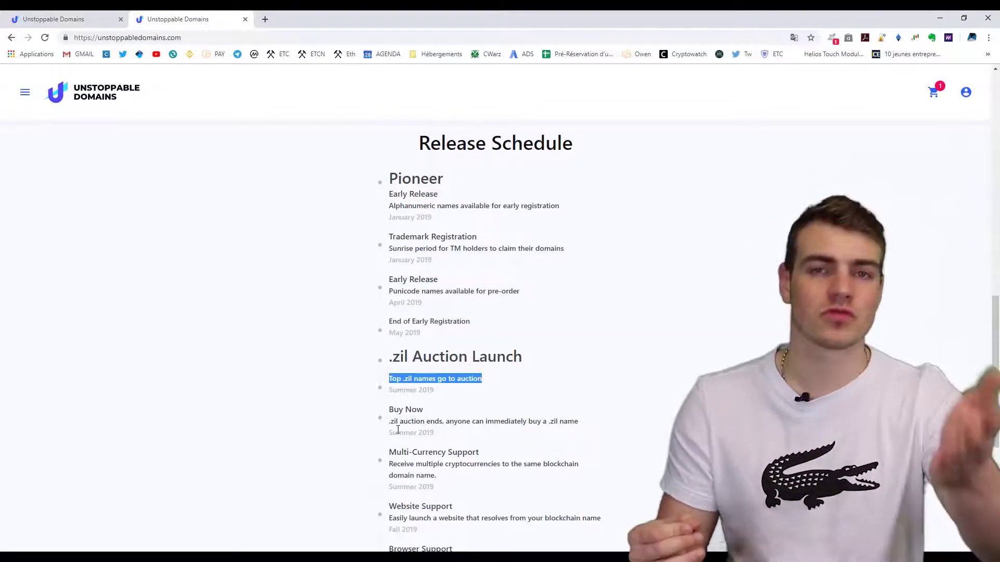
drag(391, 424, 583, 429)
scroll(632, 420, down, 3)
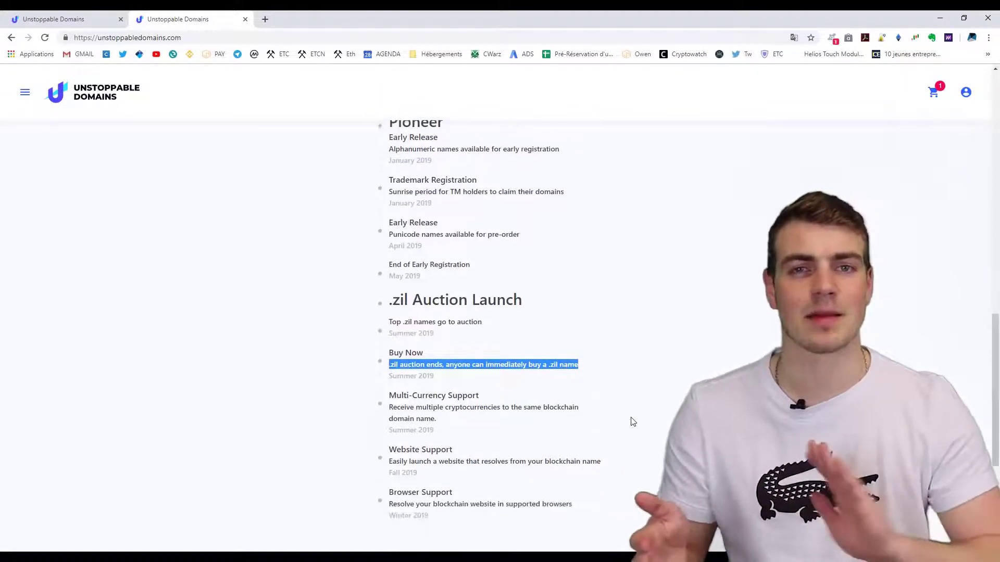
click(453, 307)
drag(388, 295, 446, 297)
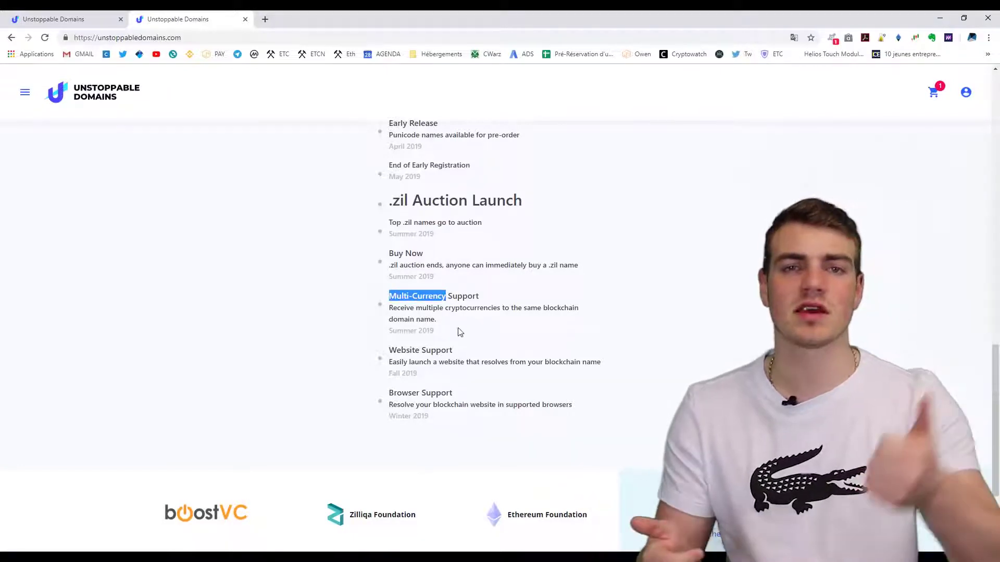
click(432, 320)
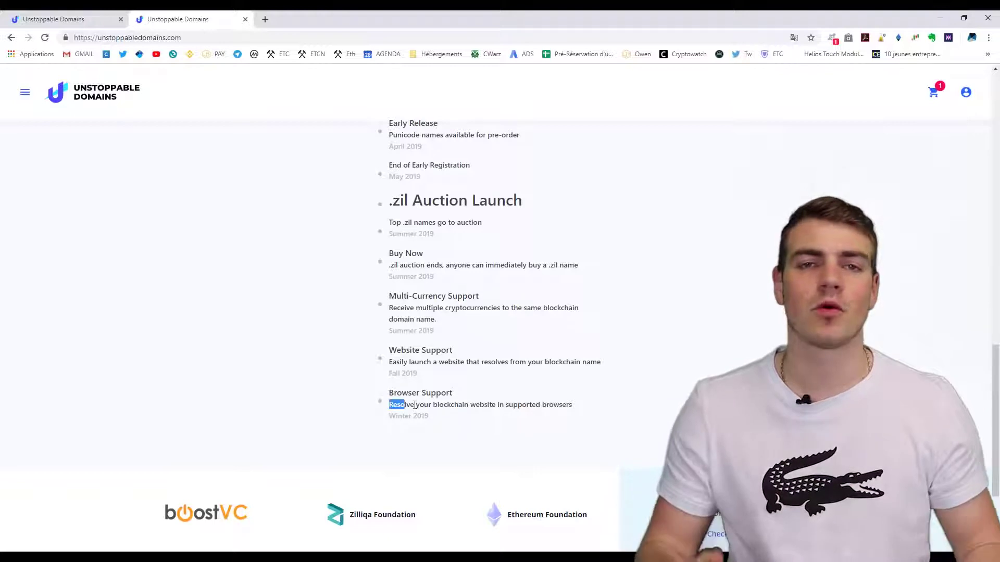
drag(410, 405, 593, 409)
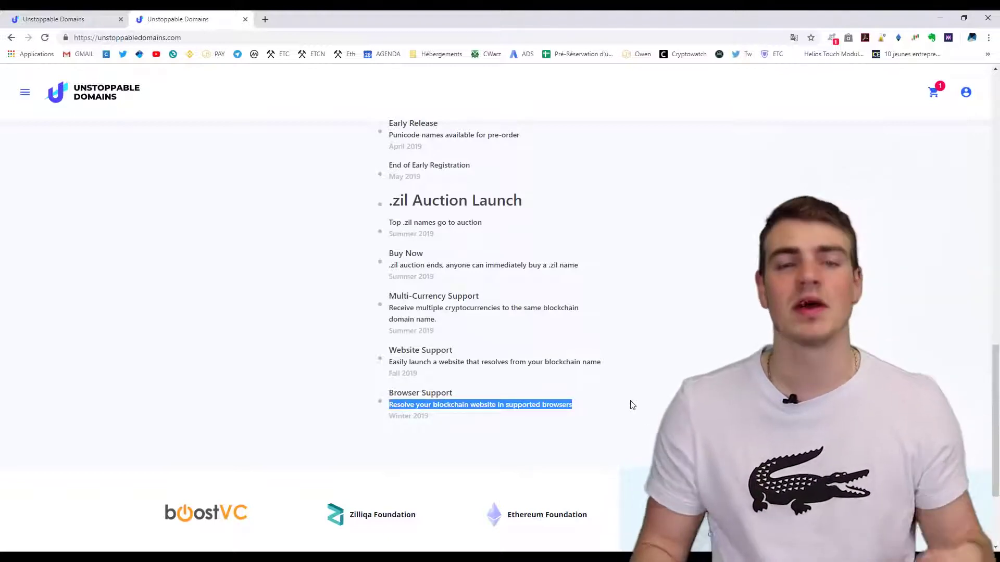
click(593, 409)
scroll(483, 339, up, 3)
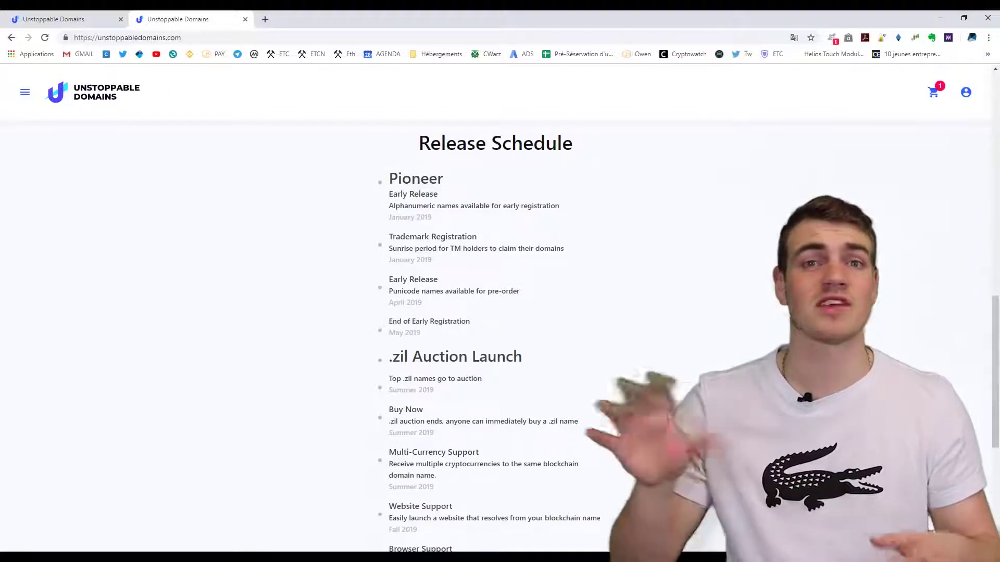
scroll(495, 338, down, 1)
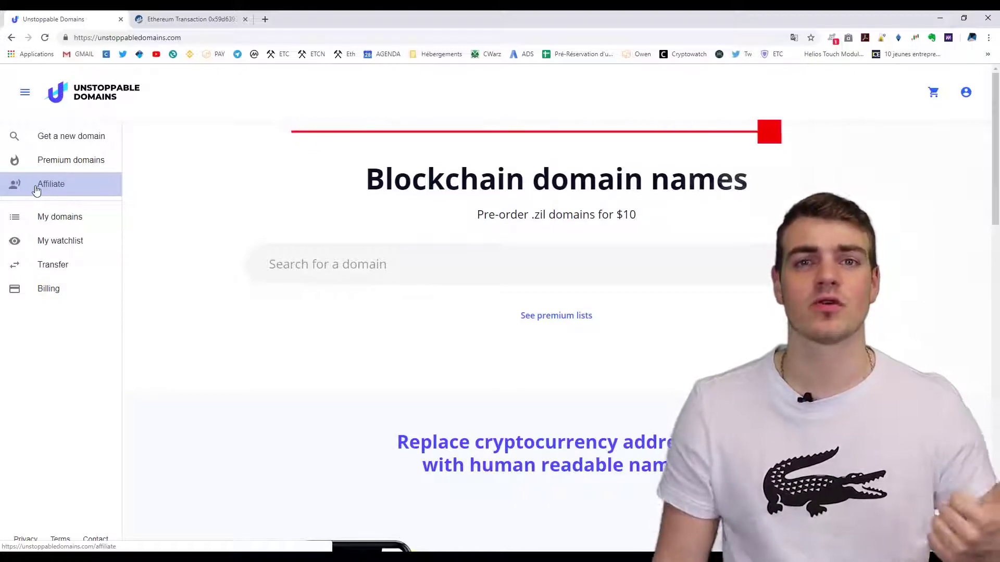
Open the affiliate program page and review the commission offer and the referral link to share
click(38, 190)
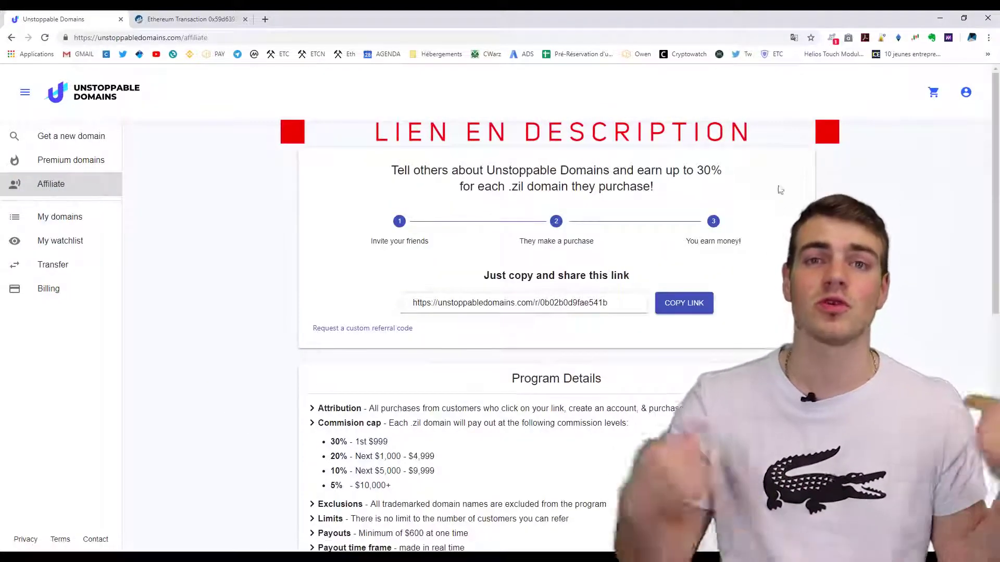
drag(698, 171, 732, 172)
drag(619, 301, 357, 297)
click(450, 273)
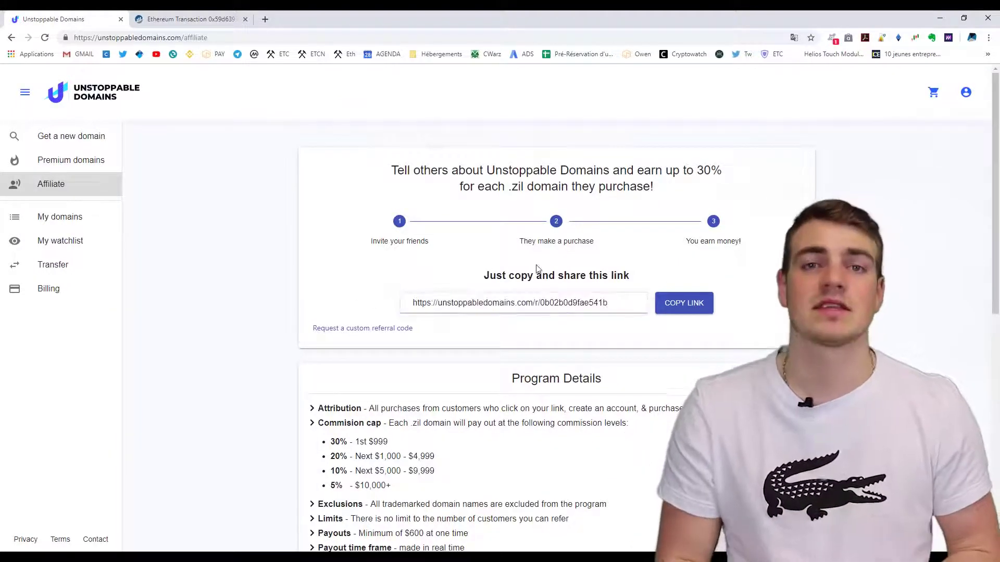
Examine the commission levels for .zil domain referrals in the affiliate Program Details
scroll(538, 269, down, 4)
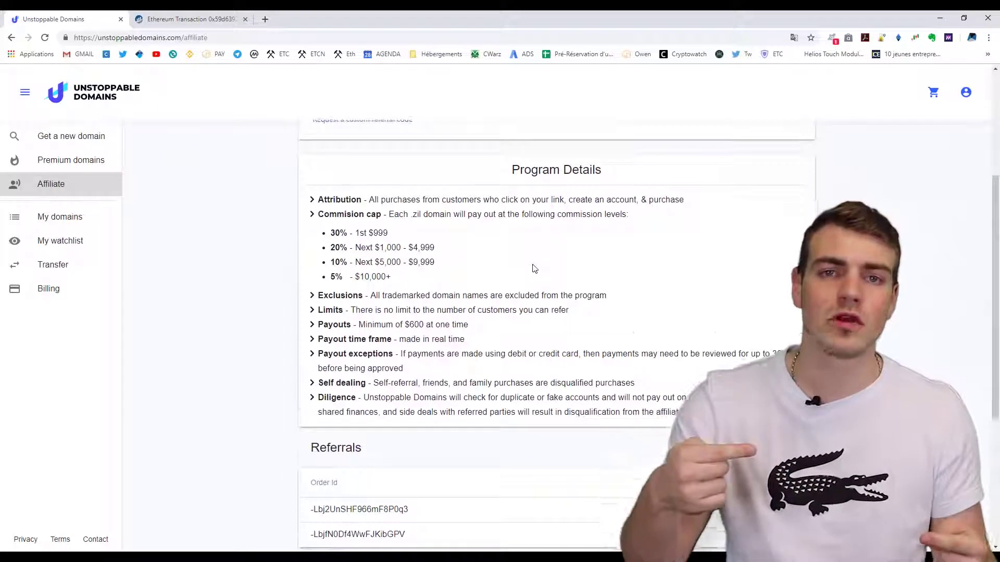
scroll(521, 260, down, 1)
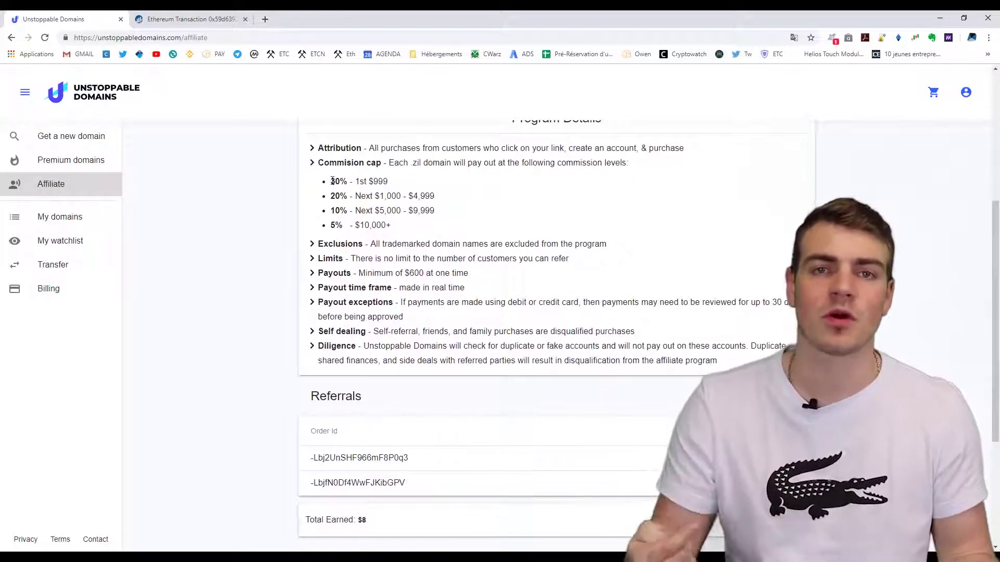
drag(332, 181, 401, 186)
click(410, 178)
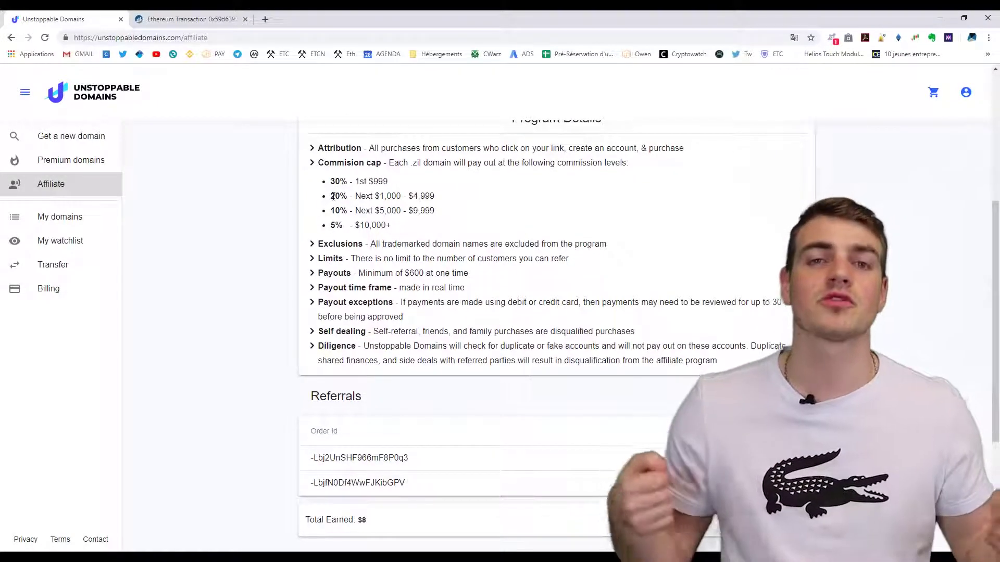
drag(331, 196, 343, 226)
click(339, 212)
click(517, 223)
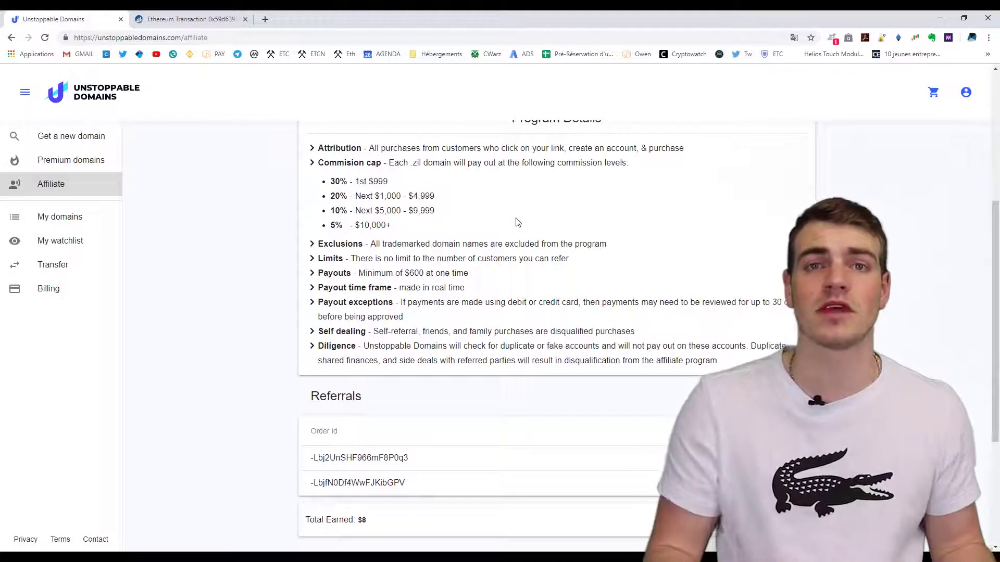
Read the minimum payout condition in the affiliate Program Details
drag(359, 272, 488, 276)
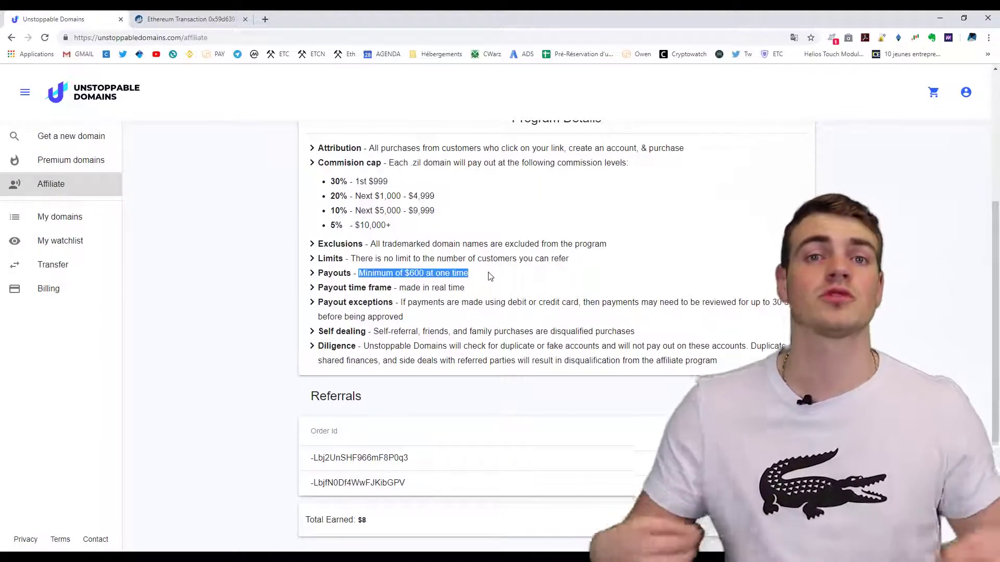
click(410, 273)
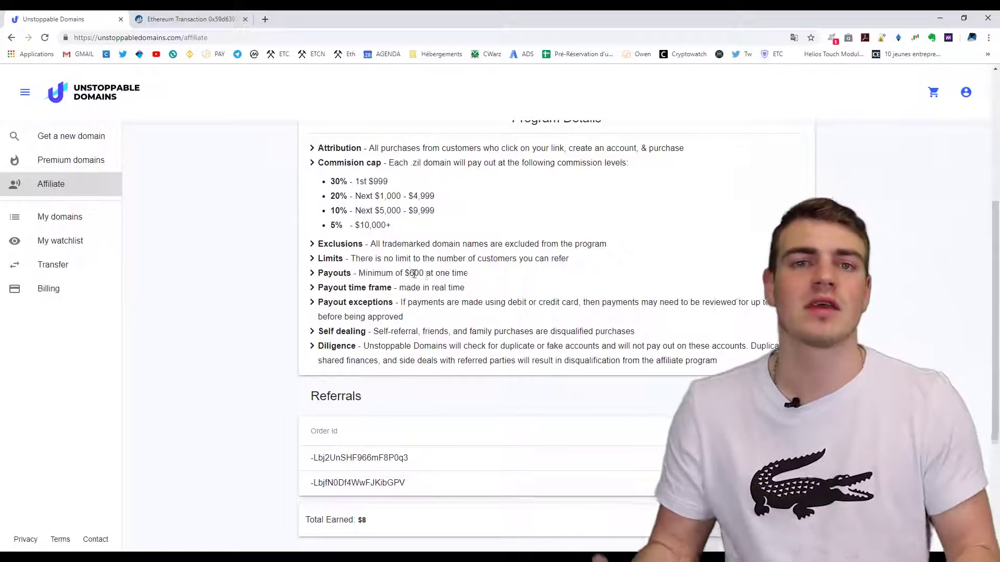
drag(473, 275, 296, 277)
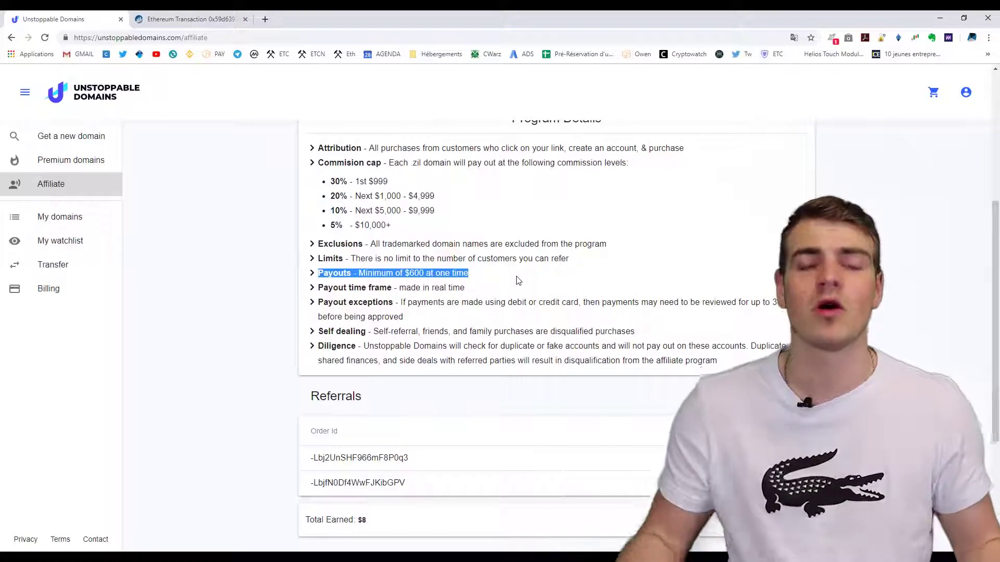
click(478, 278)
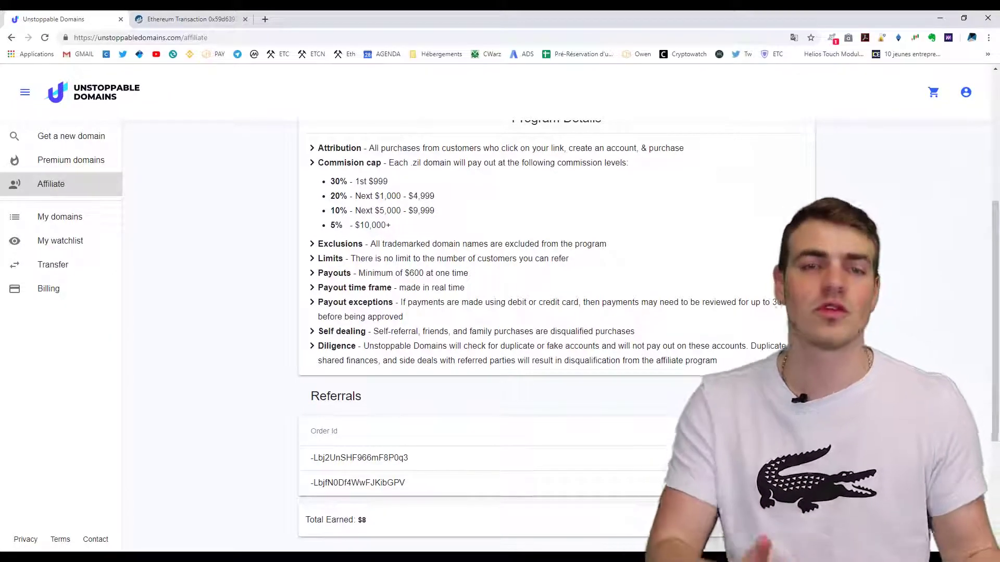